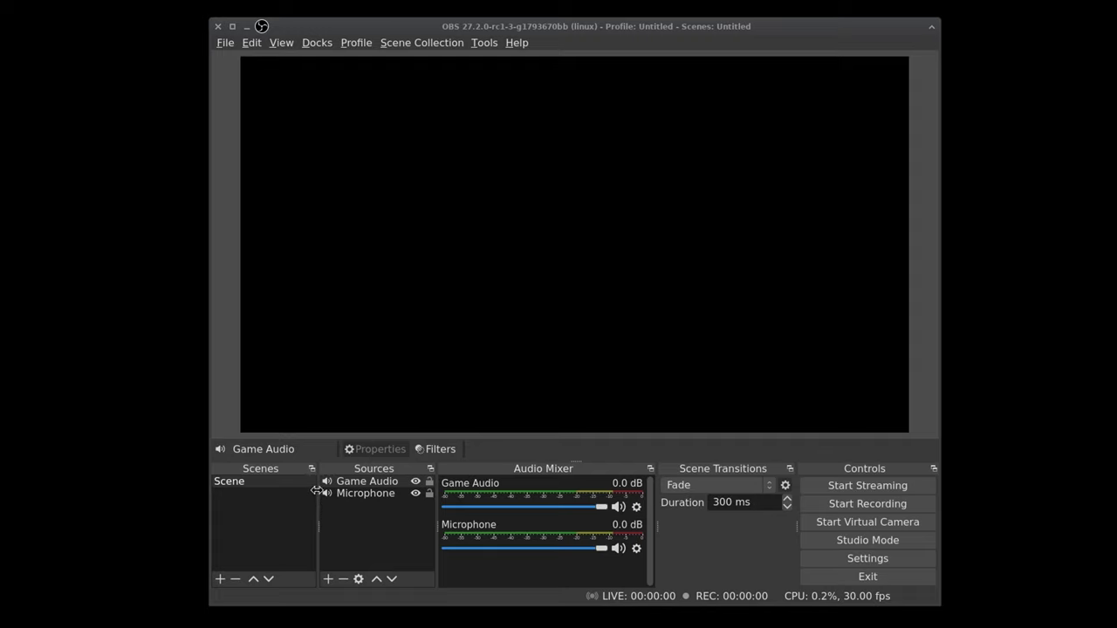
mouse_move(604, 510)
mouse_down()
mouse_move(548, 507)
mouse_move(604, 507)
mouse_up()
drag(602, 548, 521, 564)
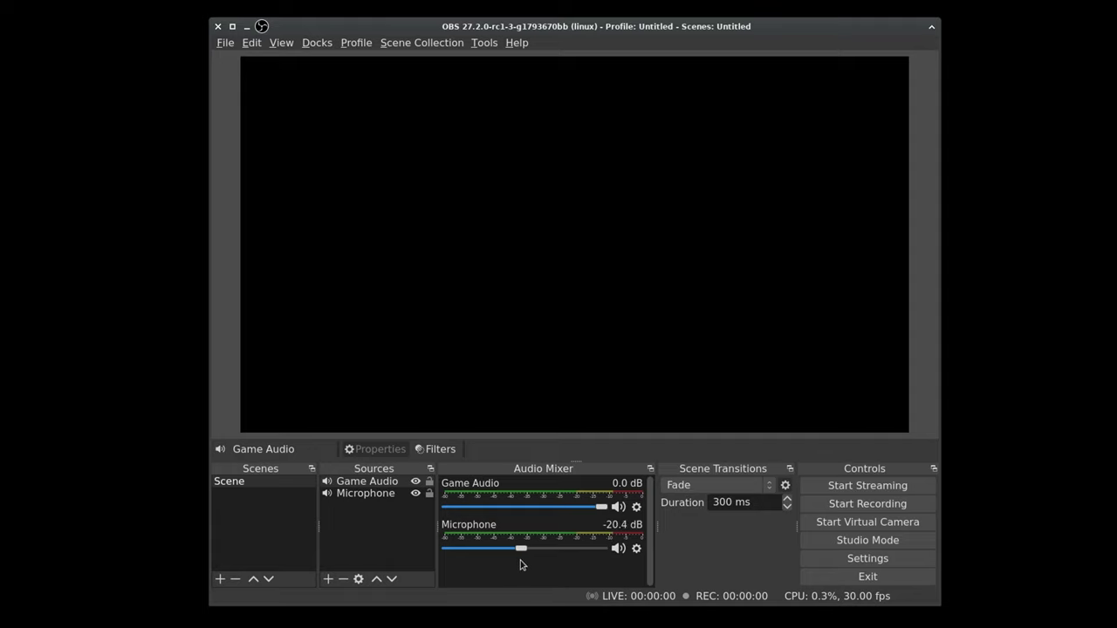
drag(521, 565, 622, 563)
Step: In Advanced Audio Properties, clear Game Audio and Microphone from tracks 2 through 6
right_click(533, 577)
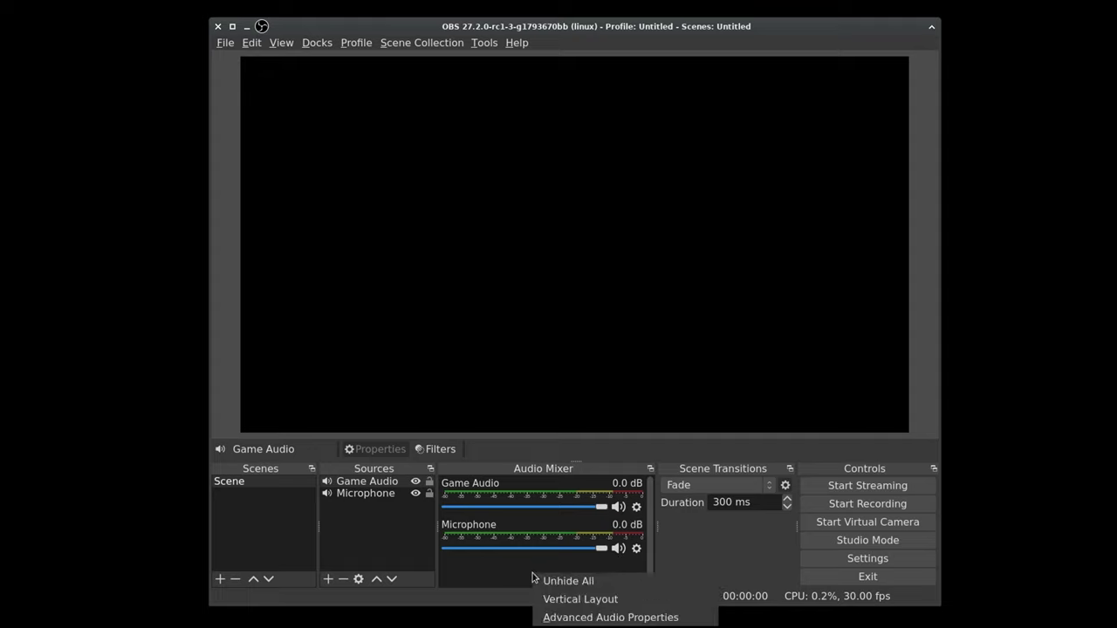
click(579, 618)
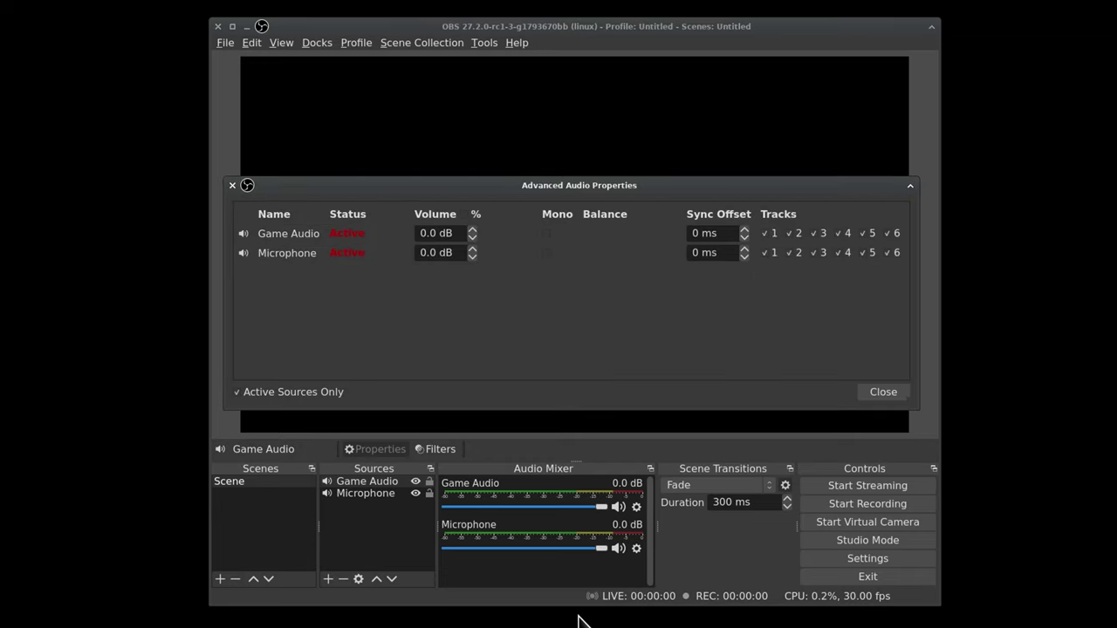
click(793, 236)
click(795, 254)
click(816, 235)
click(840, 235)
click(840, 255)
click(864, 255)
click(864, 235)
click(897, 236)
click(896, 254)
Step: Route the Microphone to track 2 in mono and Game Audio to track 3
click(792, 257)
click(814, 234)
click(545, 256)
Step: Close the audio properties and open Settings on the Output page, keeping mkv as recording format
click(881, 393)
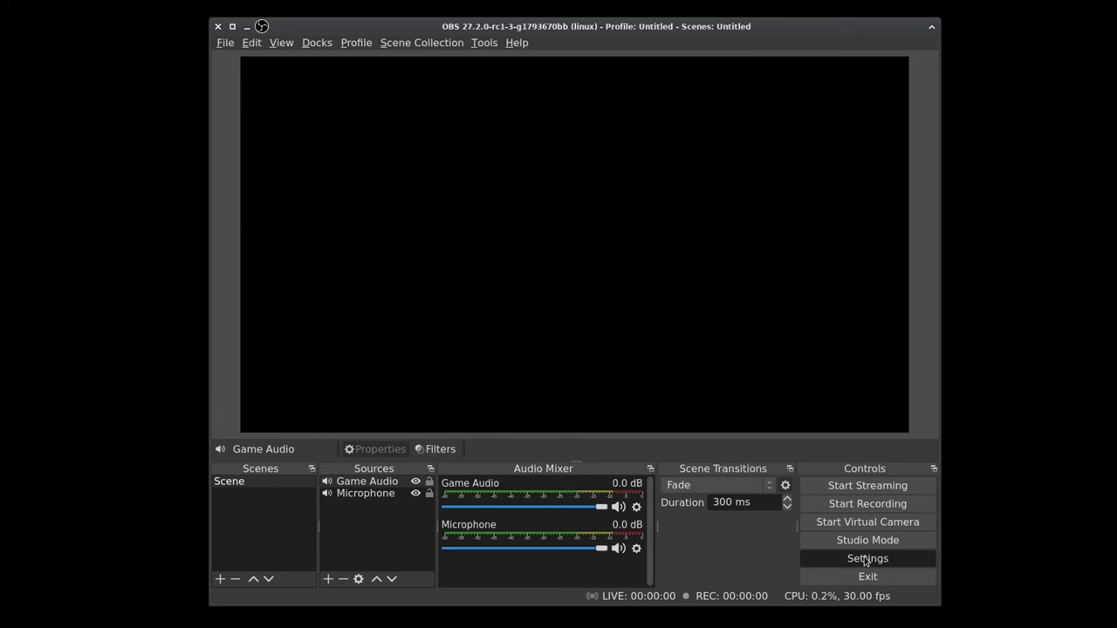
click(866, 560)
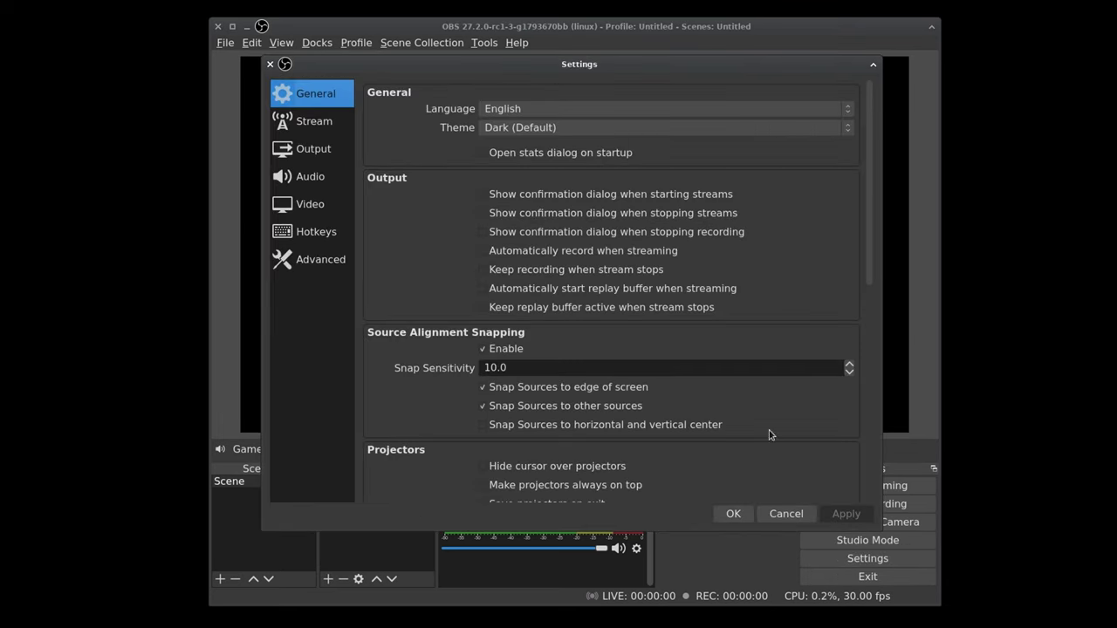
click(299, 152)
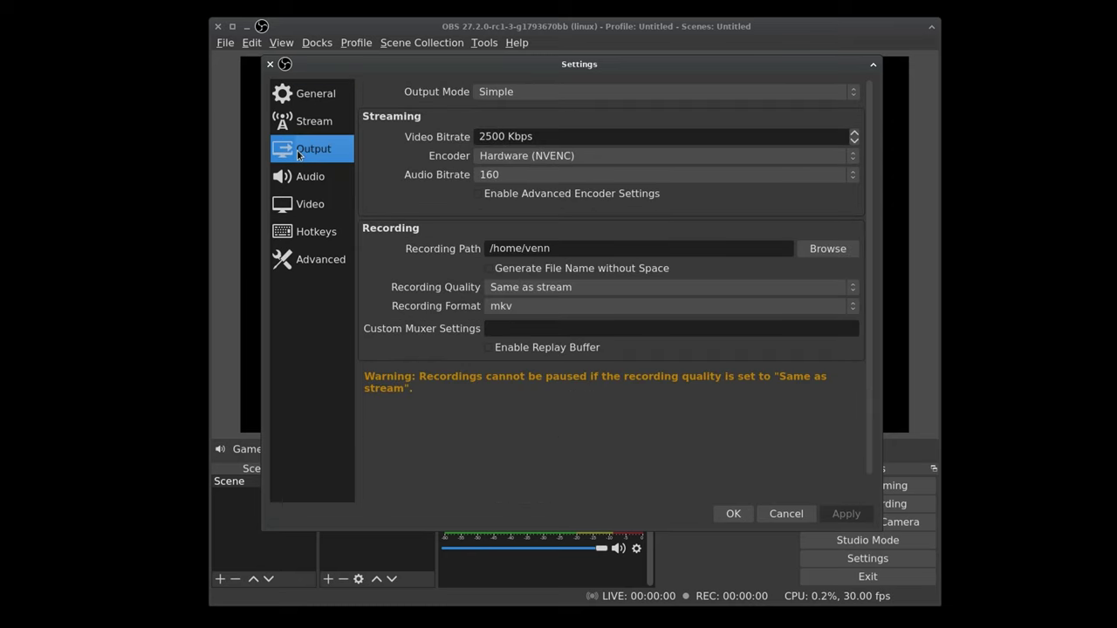
click(511, 308)
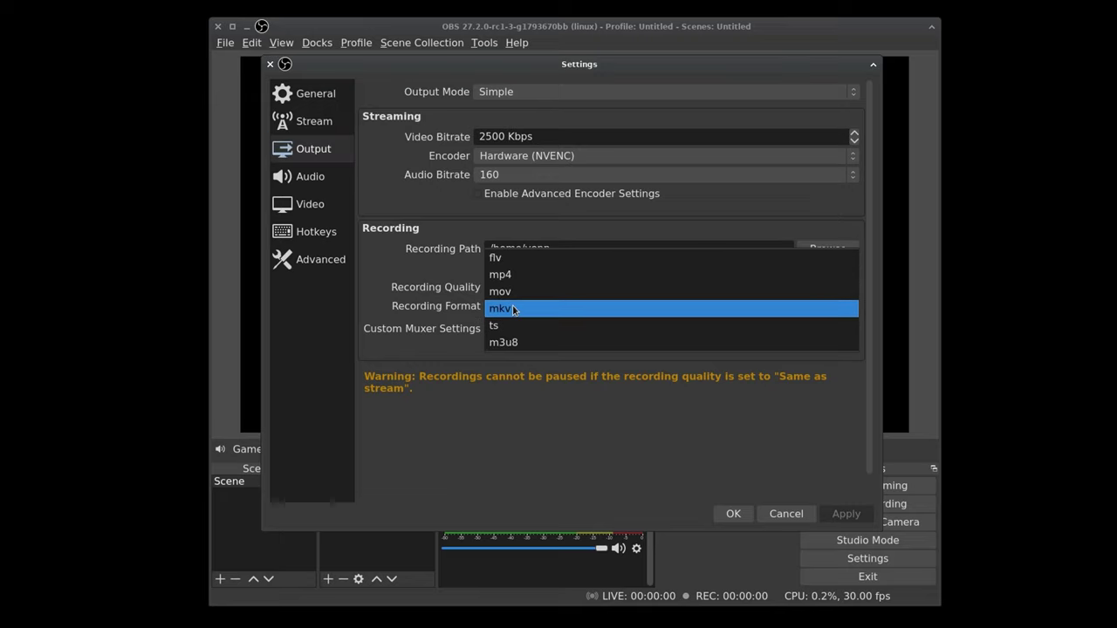
click(514, 309)
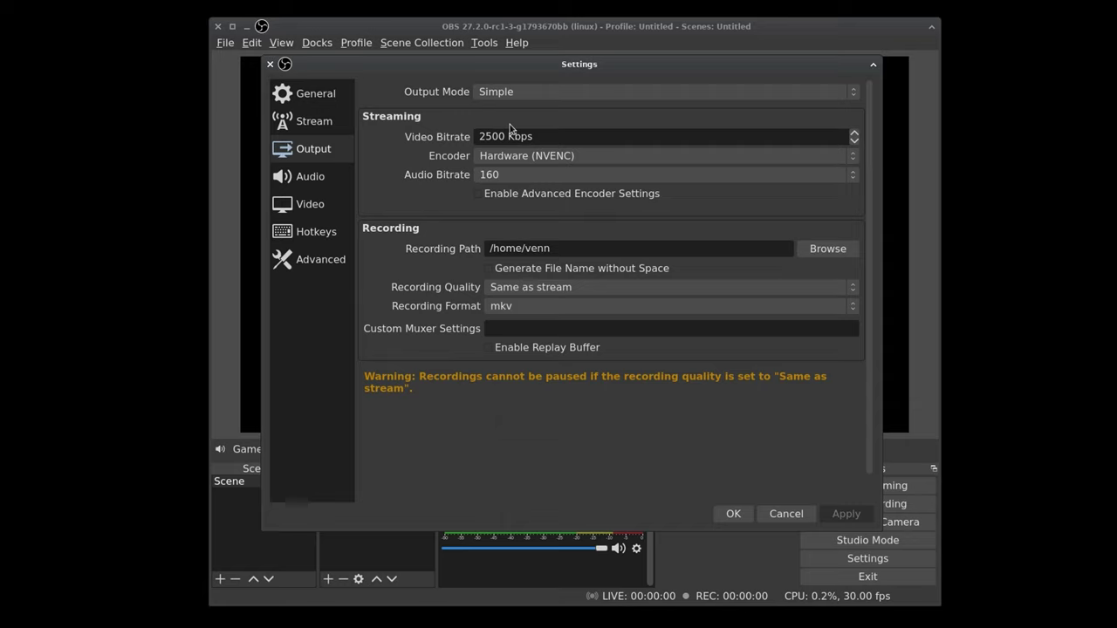
Step: Switch output mode to Advanced and record audio tracks 2 and 3 instead of track 1, then apply
click(530, 93)
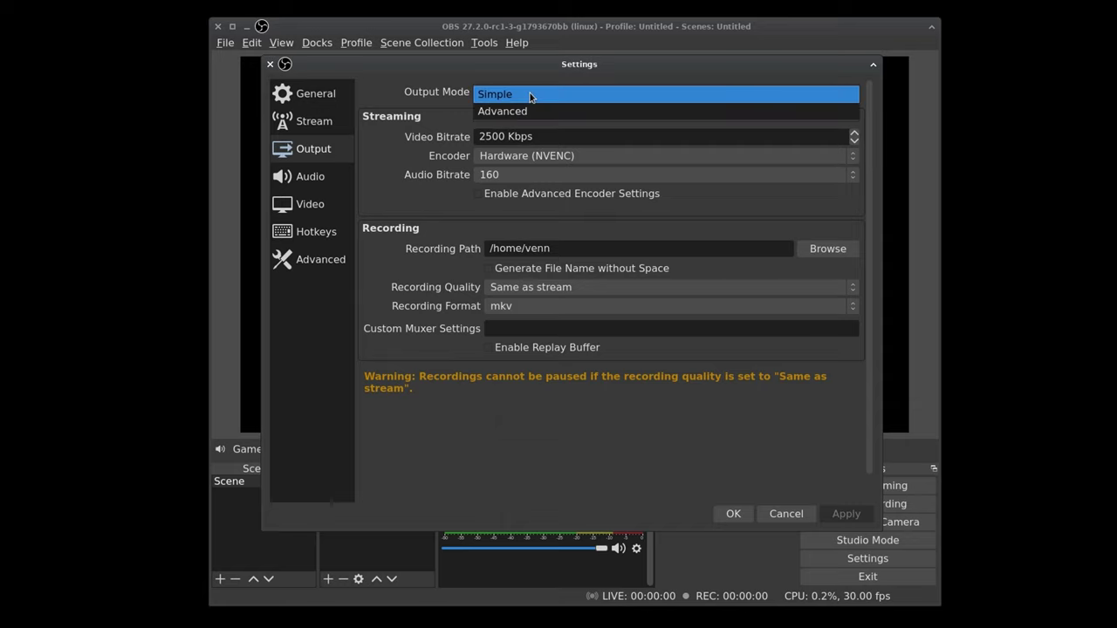
click(528, 105)
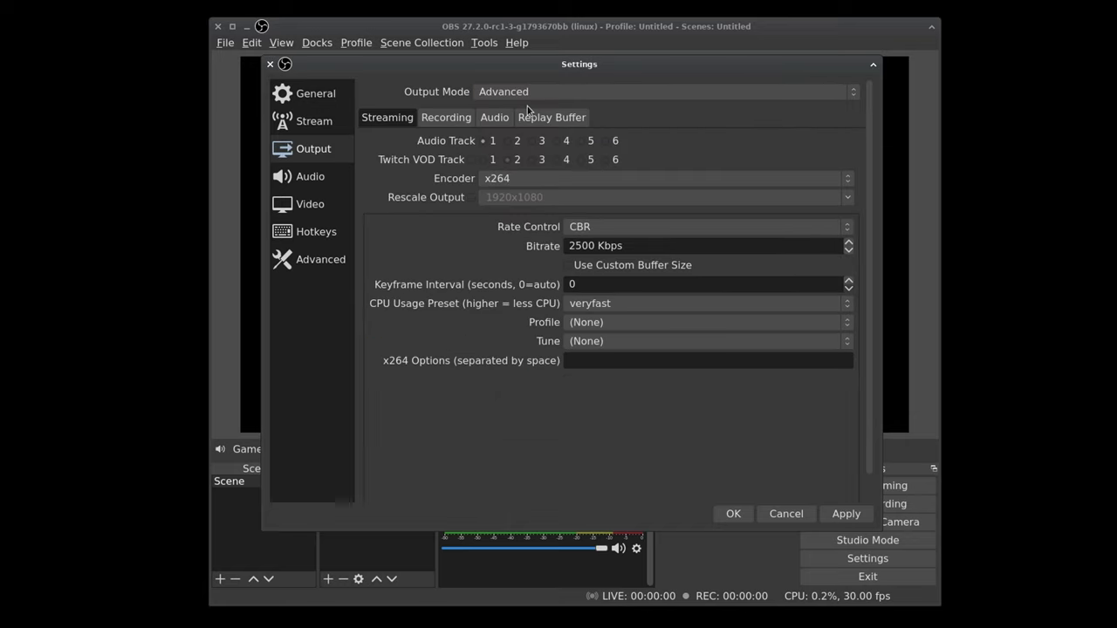
click(440, 121)
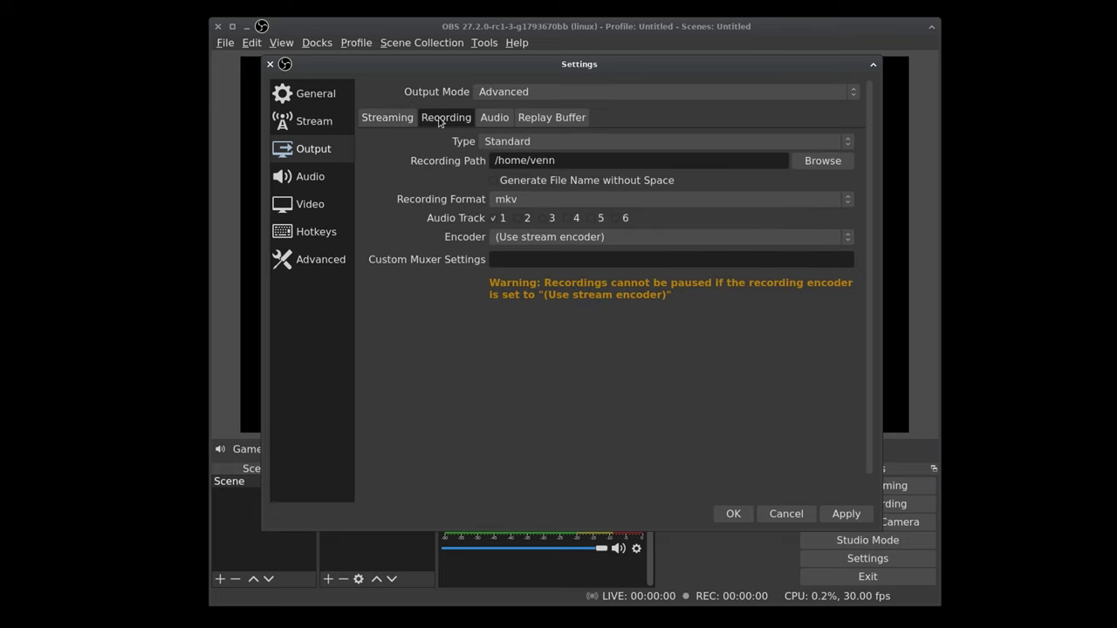
click(498, 220)
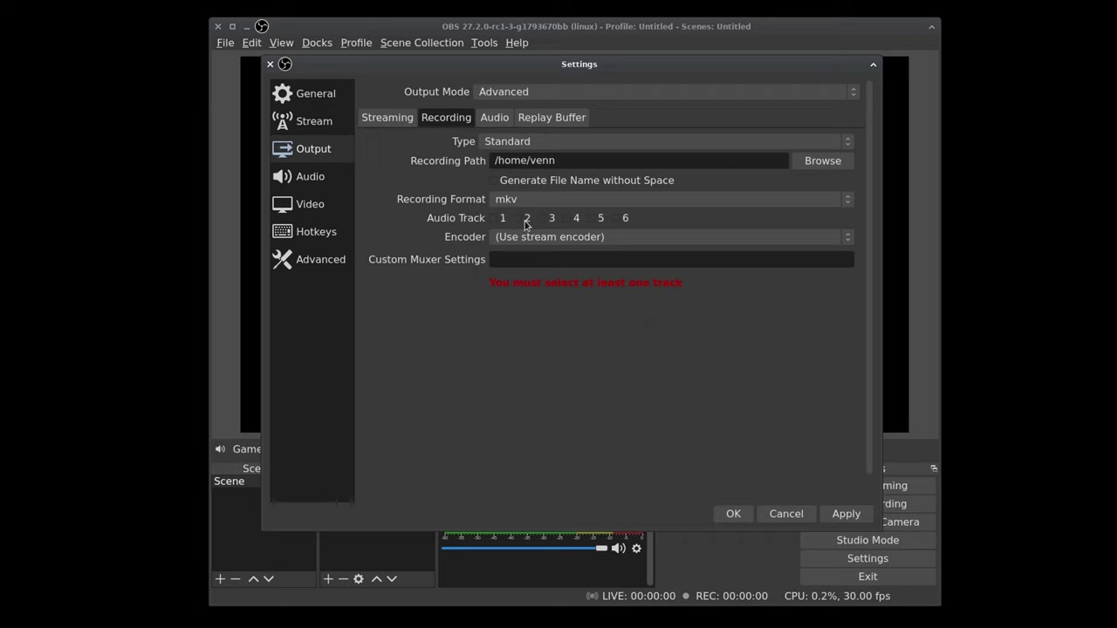
click(523, 220)
click(549, 221)
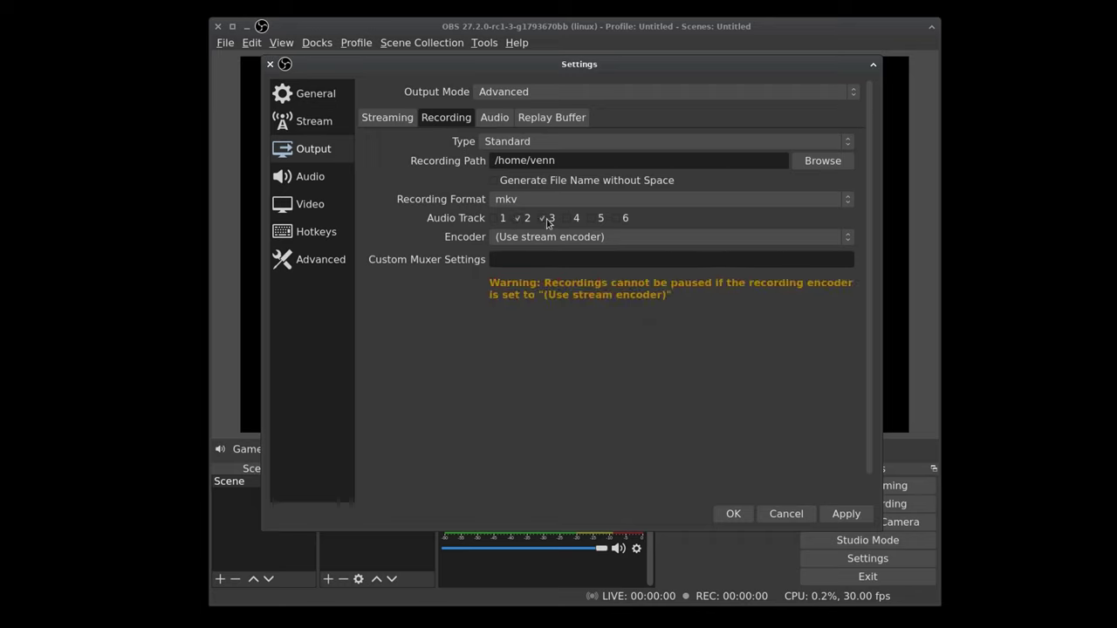
click(851, 519)
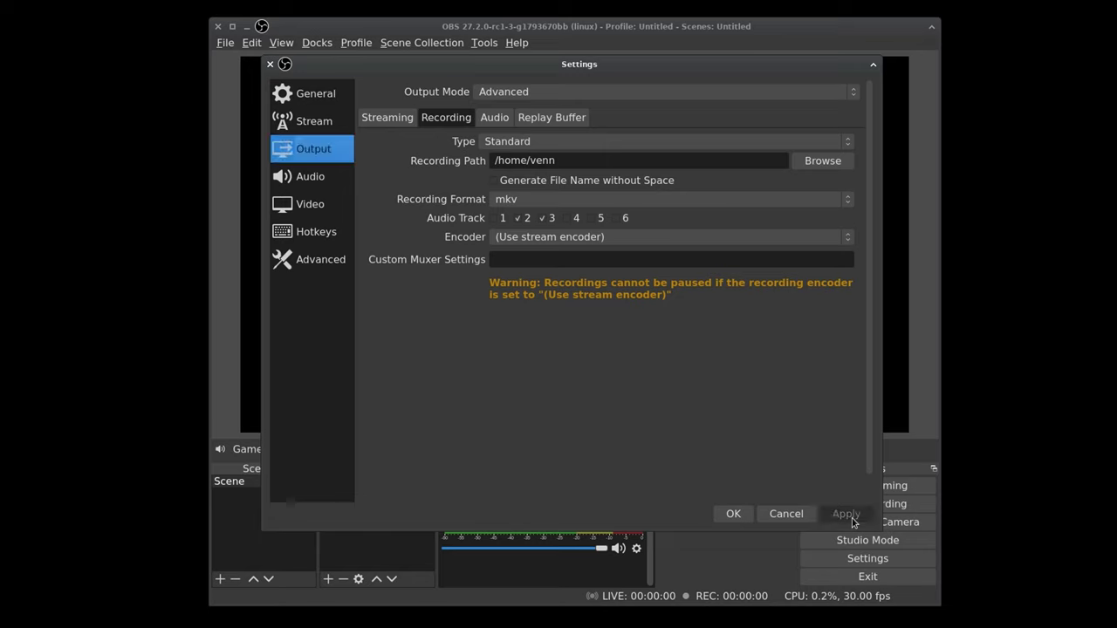
Step: Review the Streaming output settings, then confirm with OK to close Settings
click(375, 123)
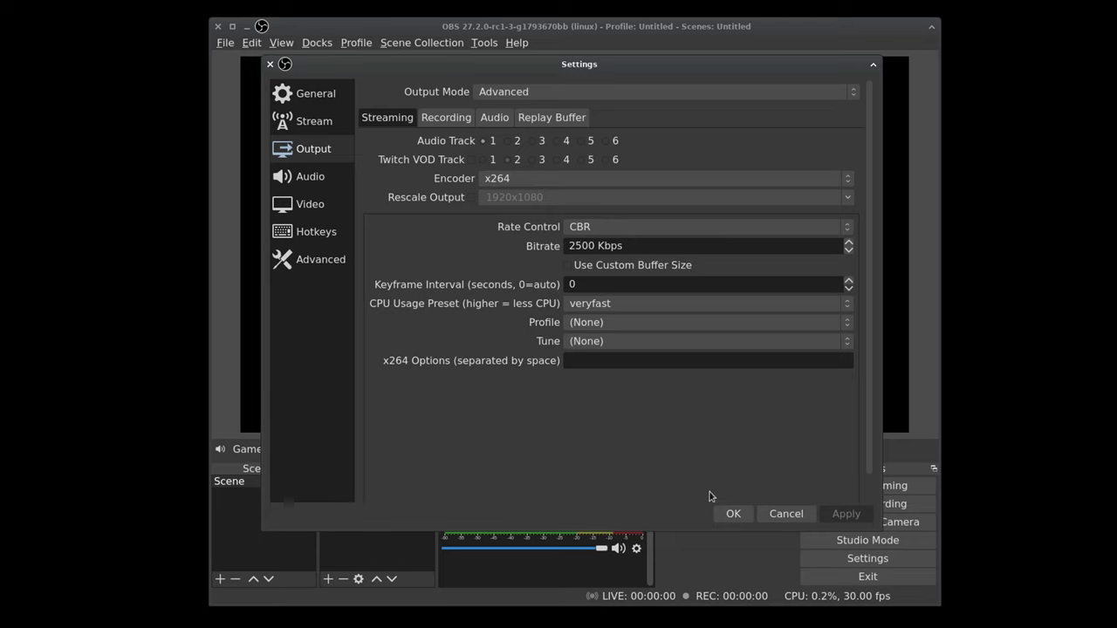
click(731, 513)
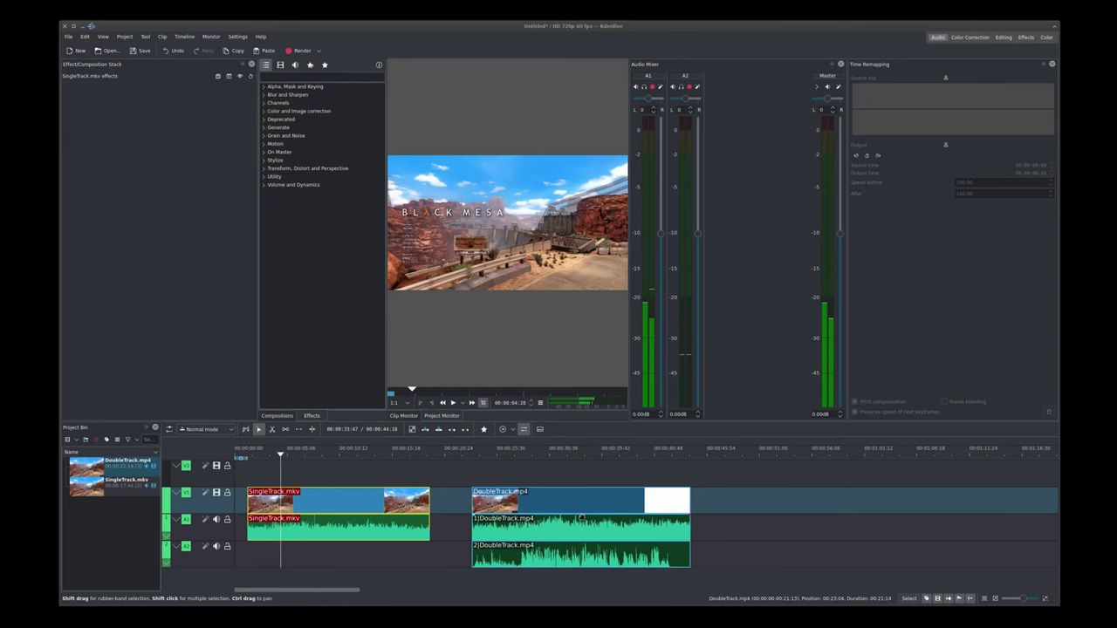
Step: Select the DoubleTrack.mp4 clip and play the timeline from near its start
click(584, 507)
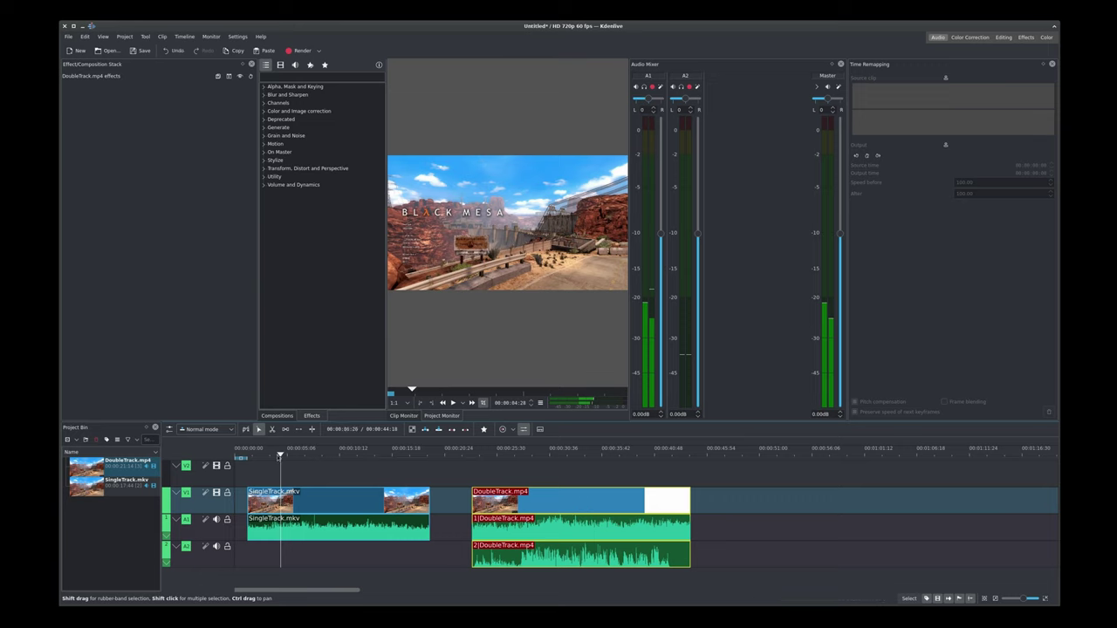
click(283, 456)
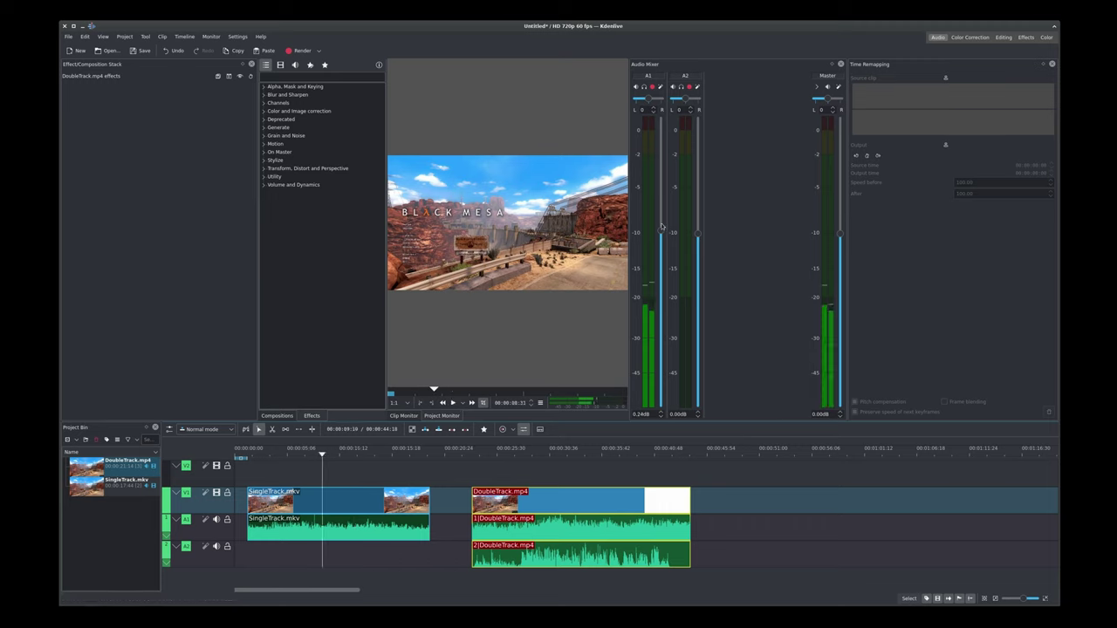
key(space)
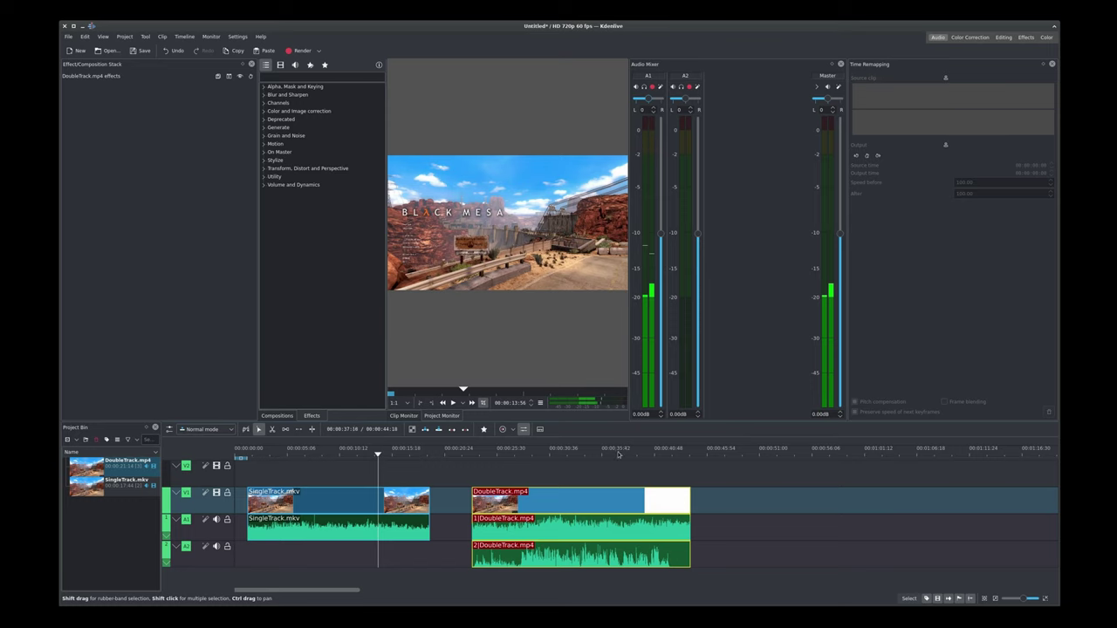
Step: Play part of DoubleTrack.mp4 to compare both tracks, then return to about 35 seconds
click(527, 456)
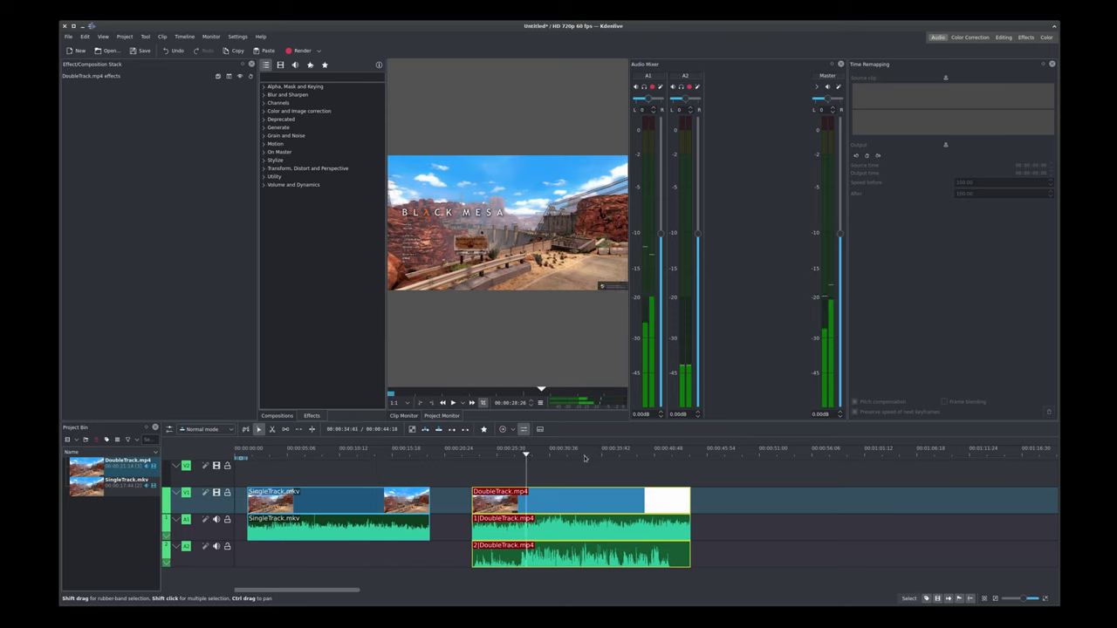
click(582, 457)
key(space)
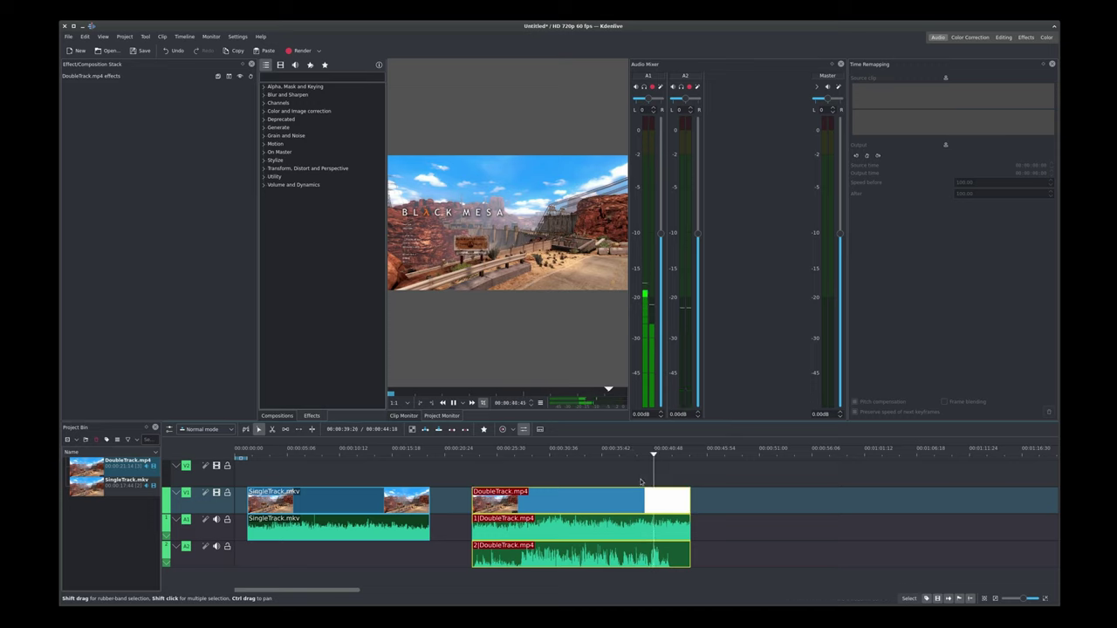
key(space)
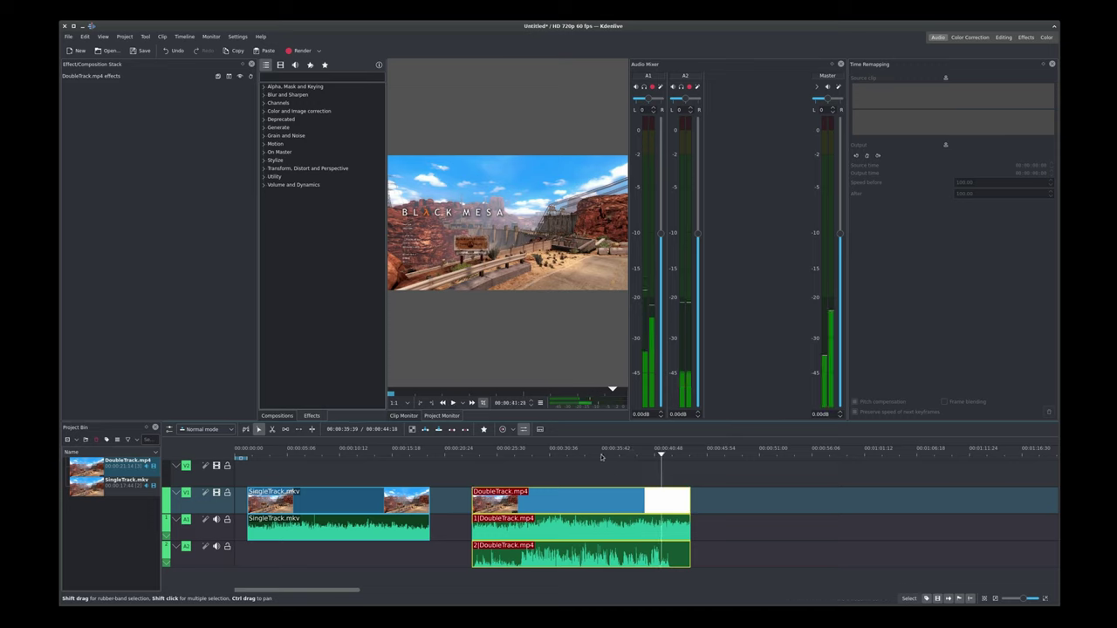
click(601, 456)
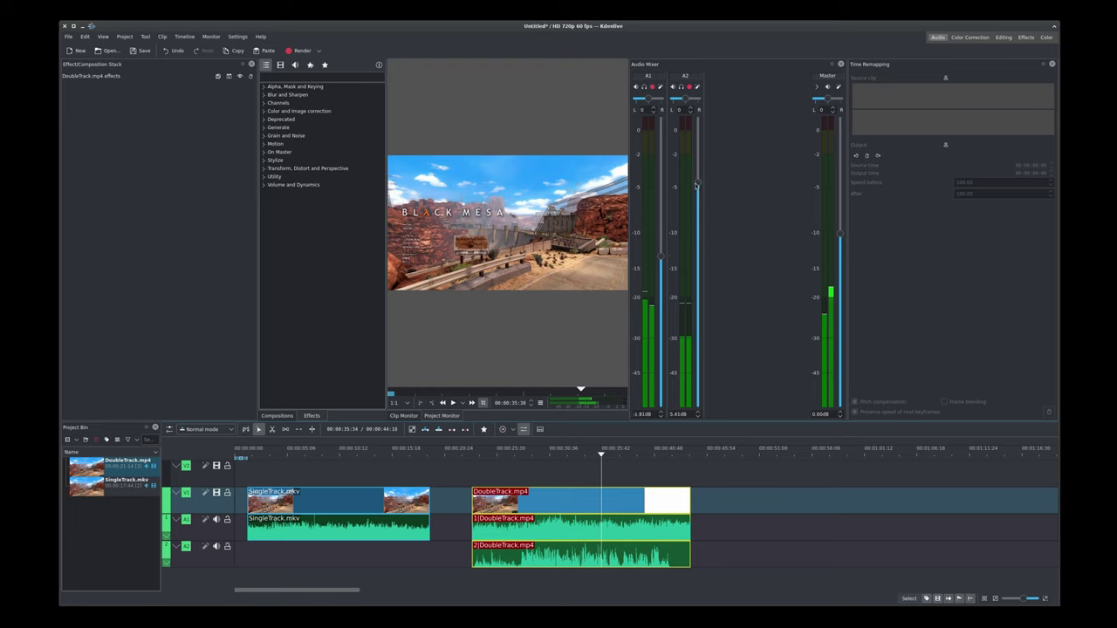
Step: Replay the passage from about 35 seconds to check the new A1/A2 balance
key(space)
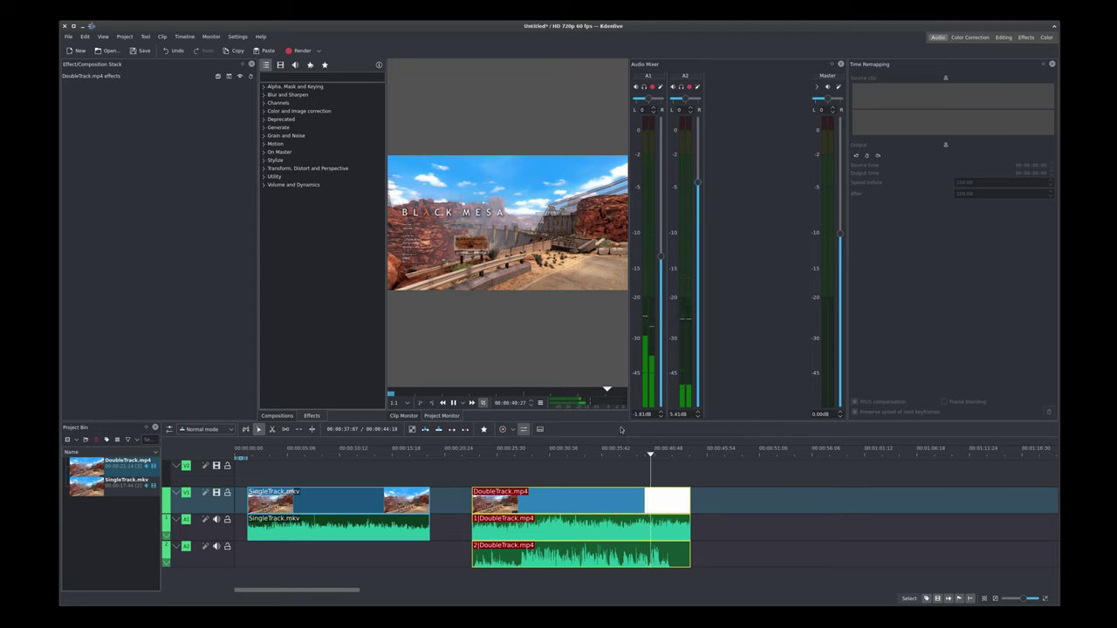
key(space)
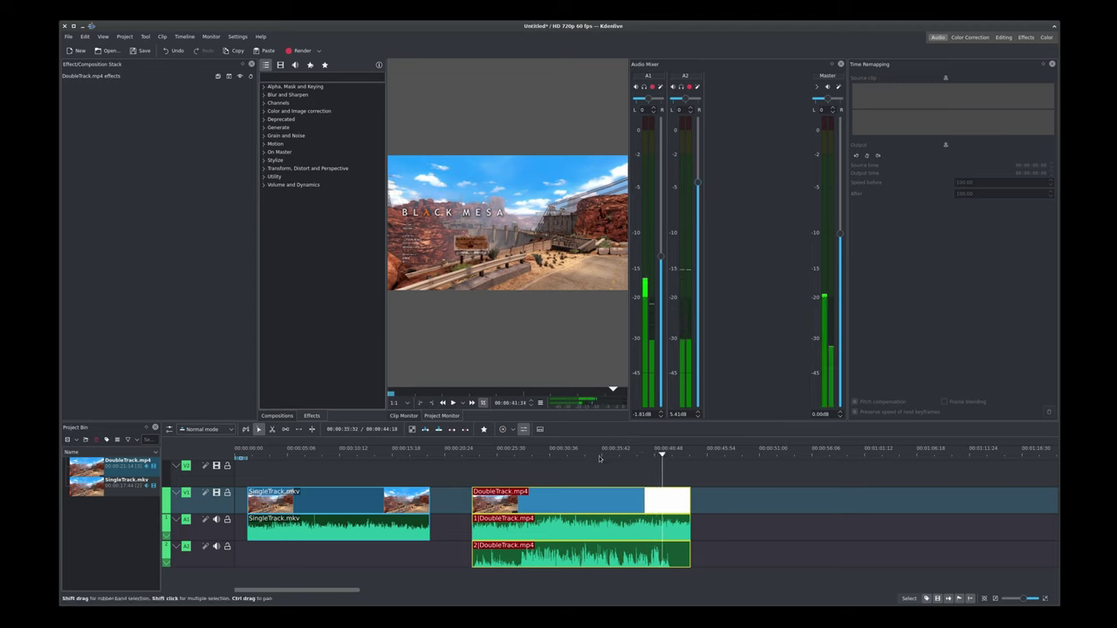
click(598, 460)
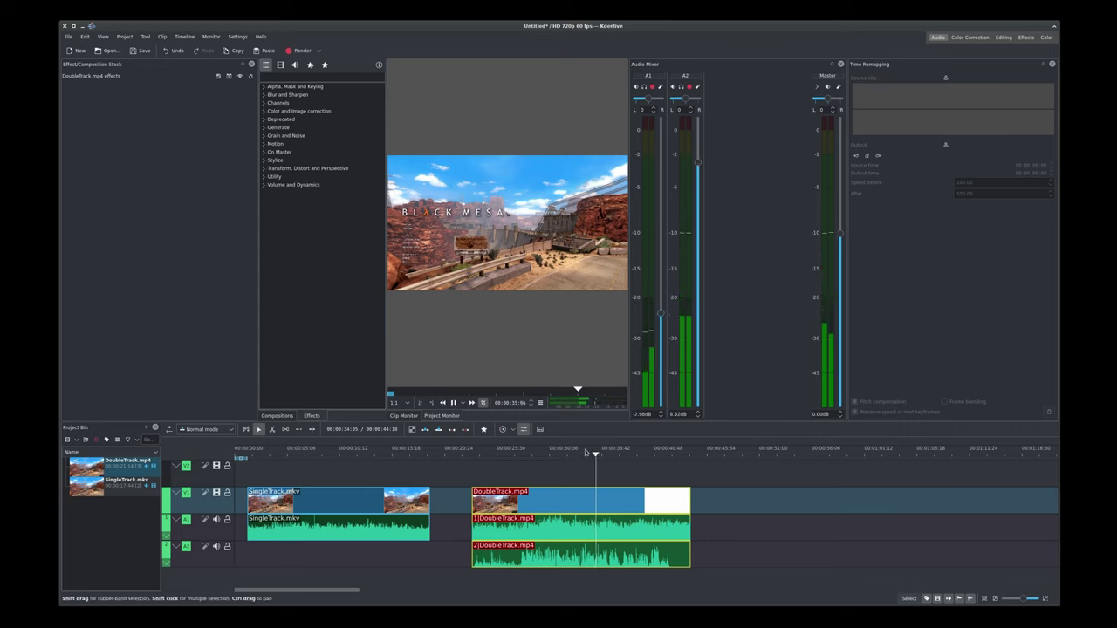
key(space)
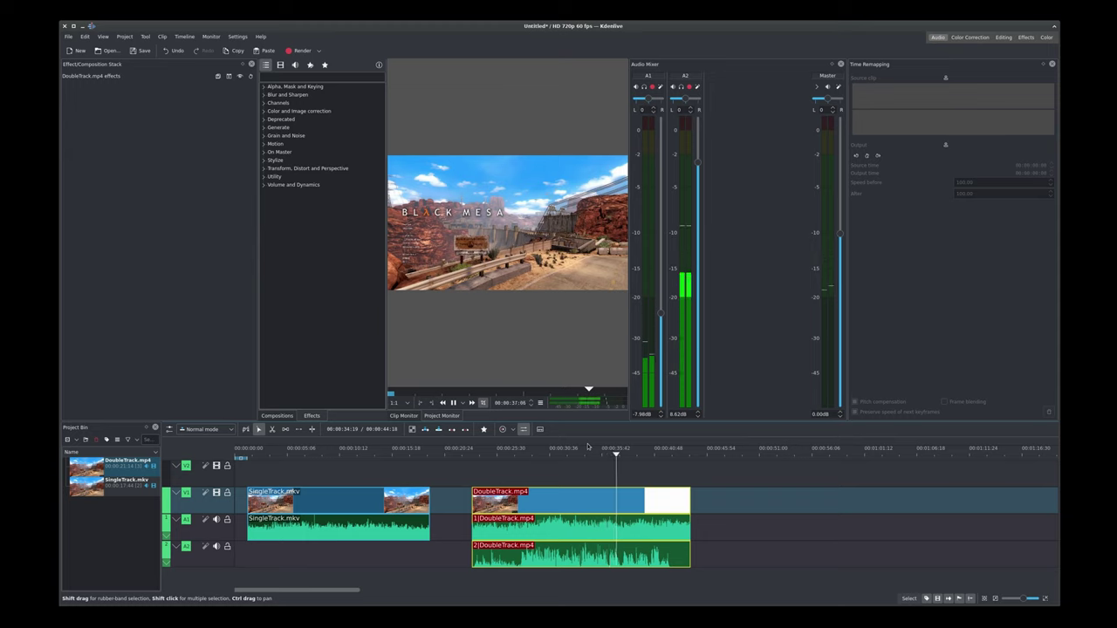